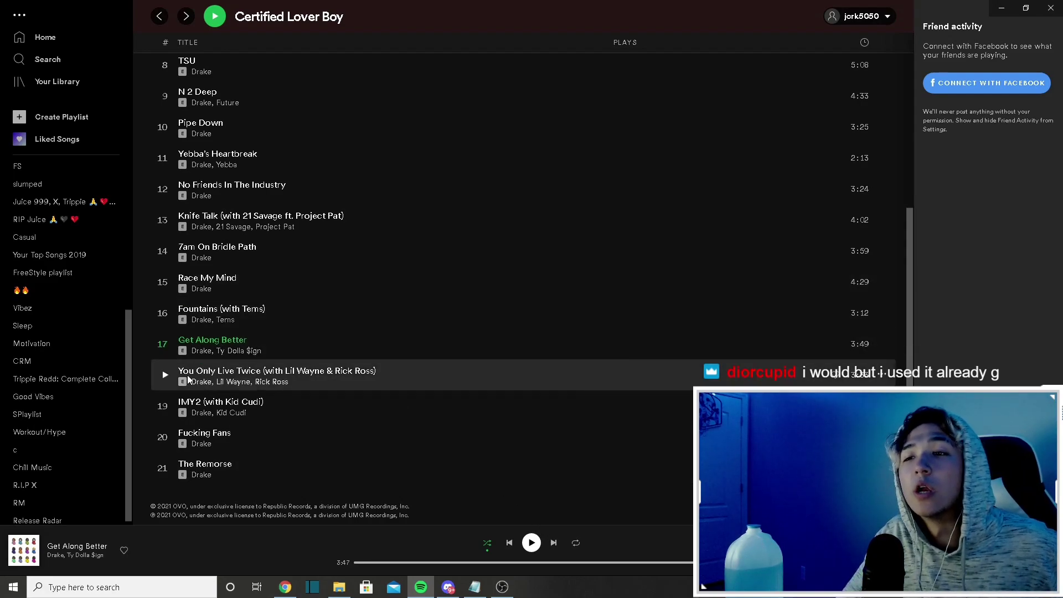
# Step: Play track 18, 'You Only Live Twice', from the Certified Lover Boy track list
pyautogui.click(165, 375)
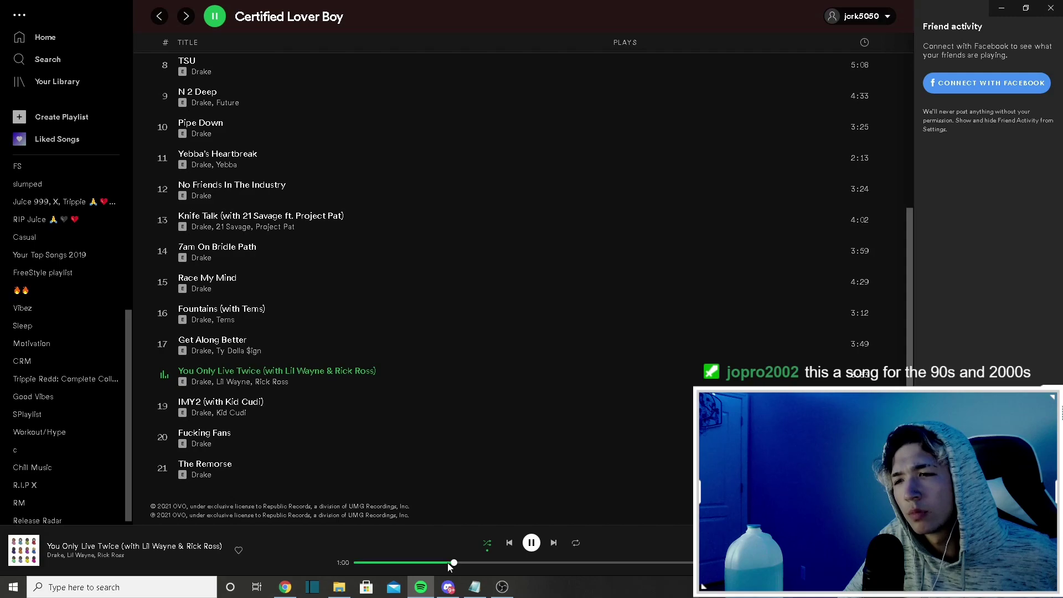
# Step: Seek 'You Only Live Twice' back to 0:48 and let it play on
pyautogui.click(433, 563)
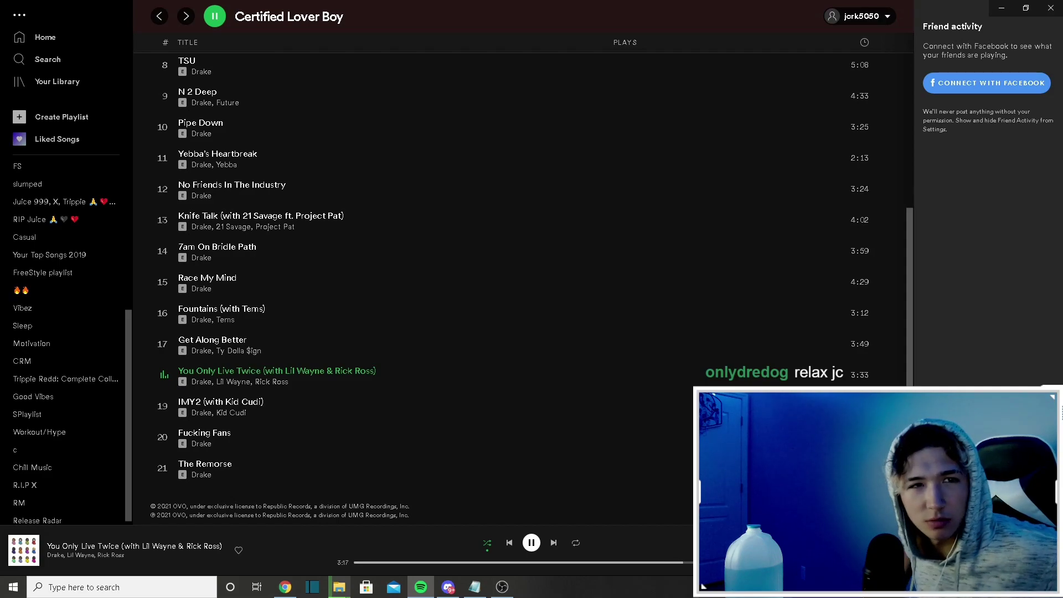
# Step: Pause 'You Only Live Twice' at about 3:25 of its 3:33 length
pyautogui.click(532, 543)
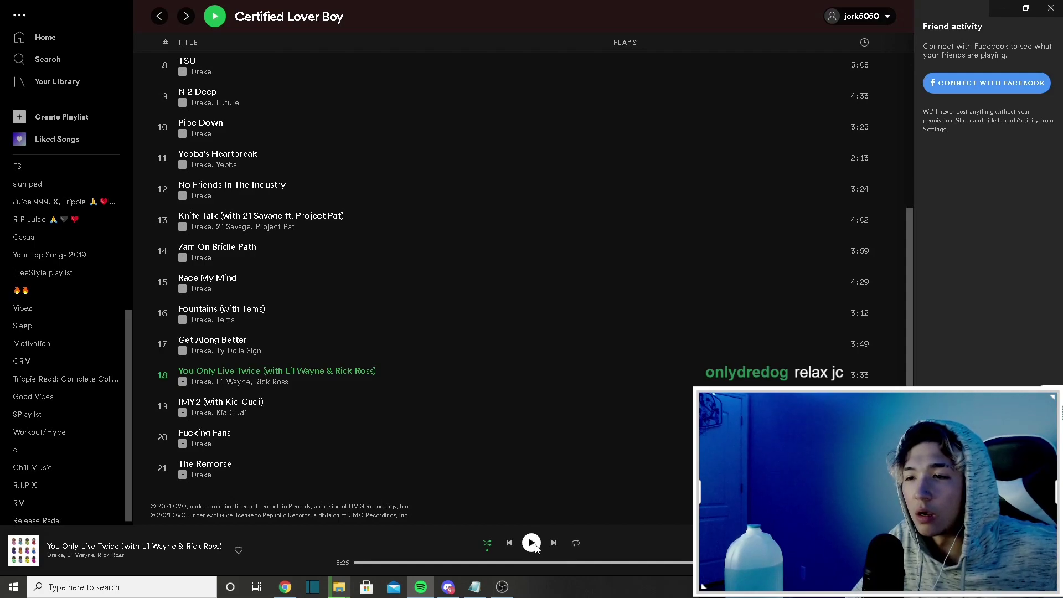